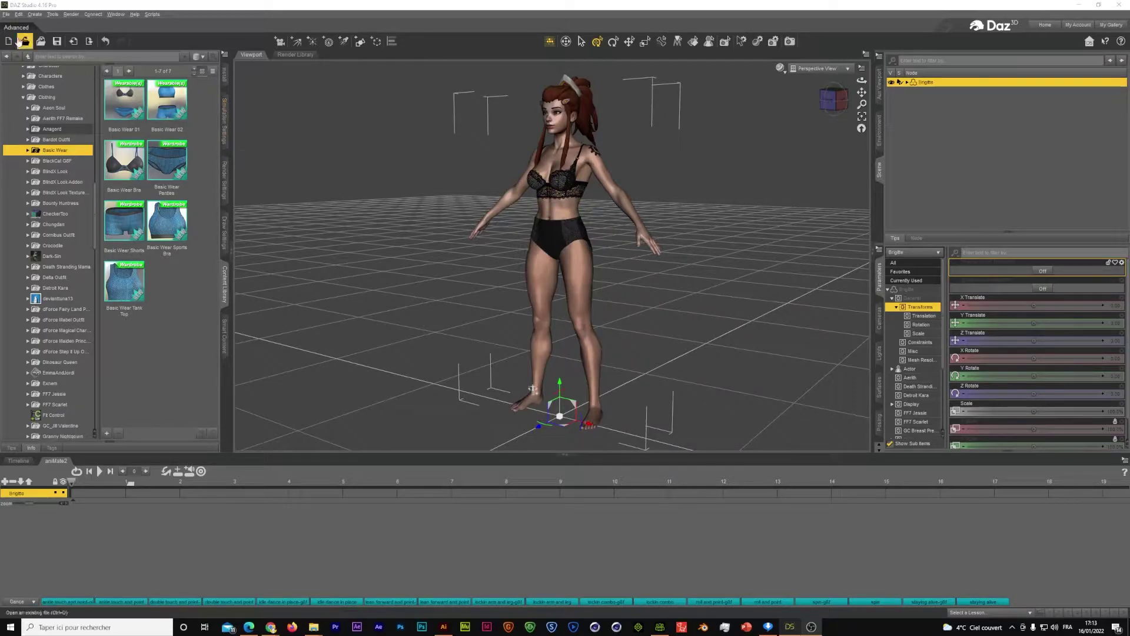
Export the DAZ scene as FBX, overwriting the existing test.fbx file.
{"action": "left_click", "coordinate": [6, 14]}
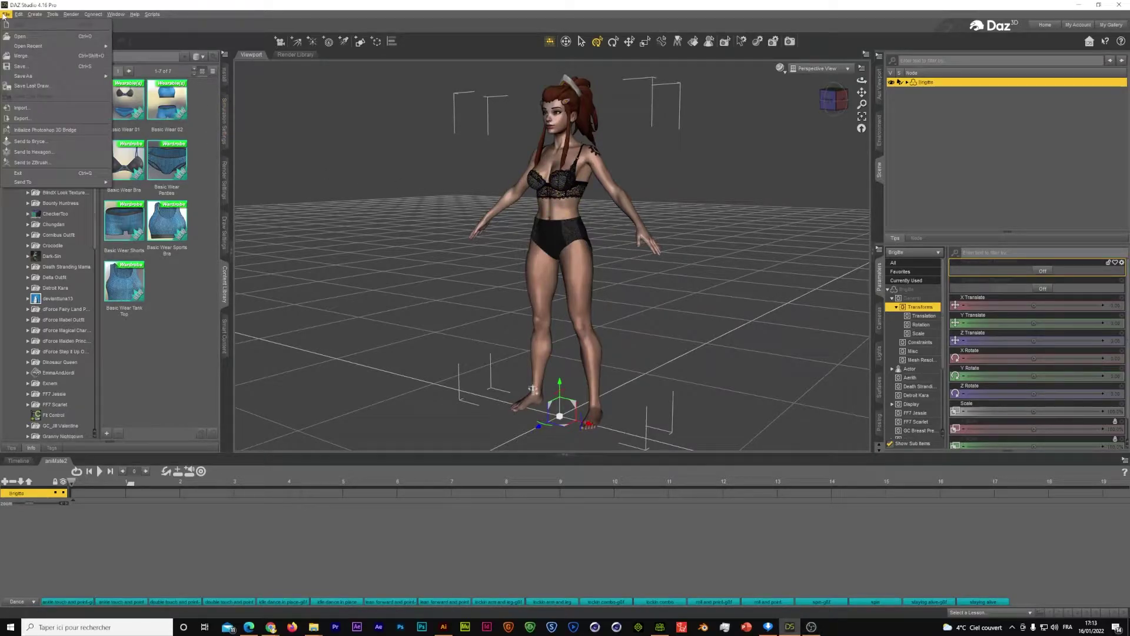
{"action": "left_click", "coordinate": [35, 118]}
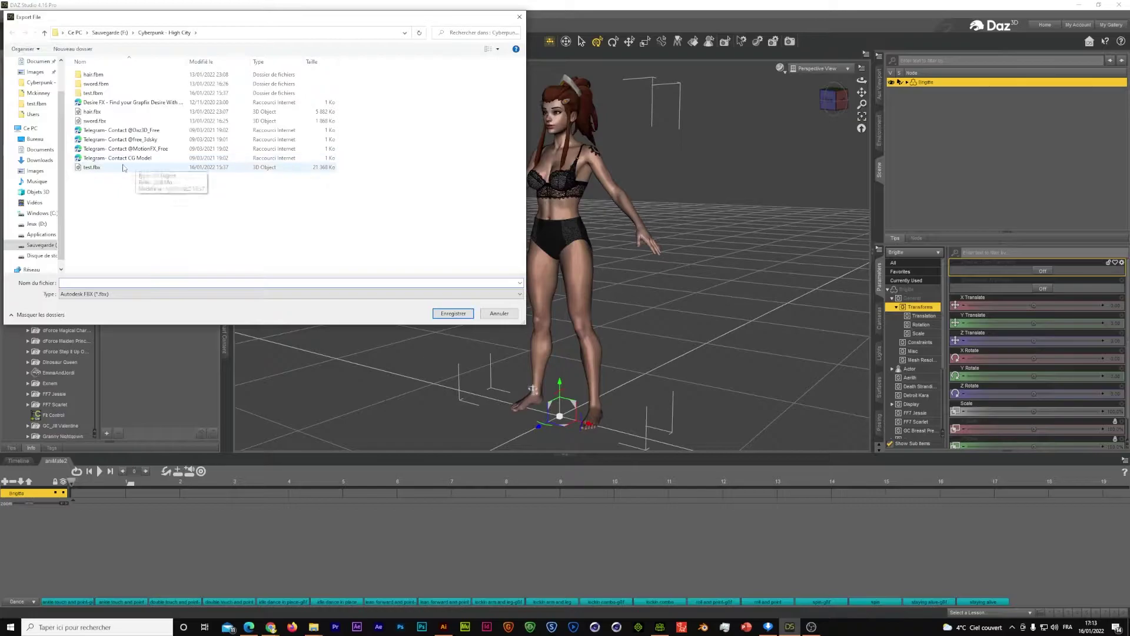
{"action": "left_click", "coordinate": [126, 168]}
{"action": "left_click", "coordinate": [461, 314]}
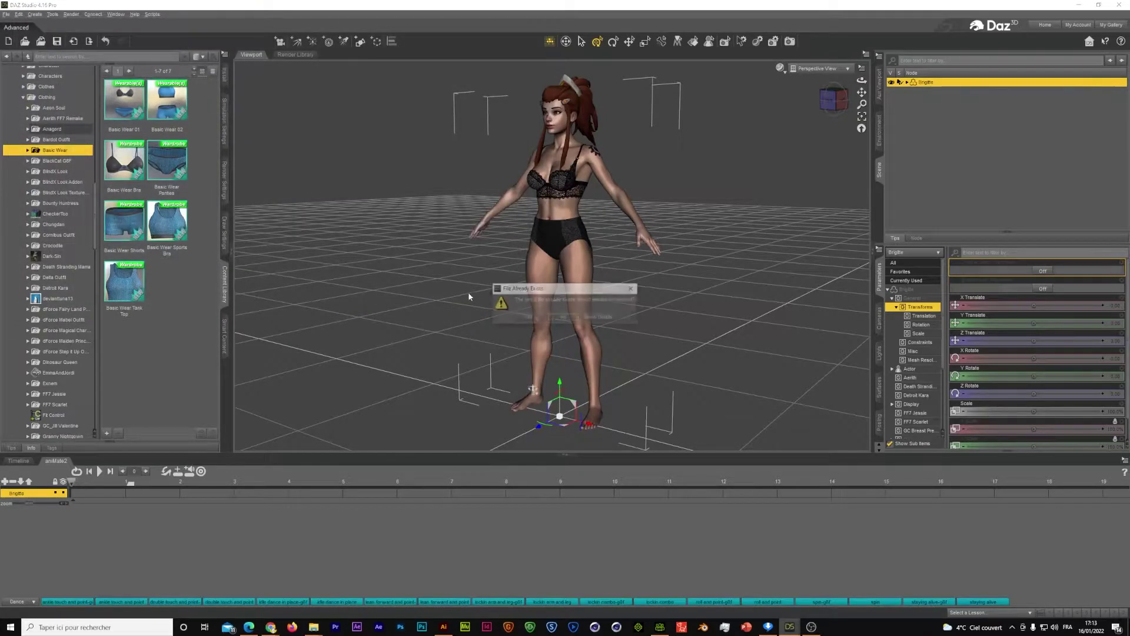
{"action": "left_click", "coordinate": [528, 318]}
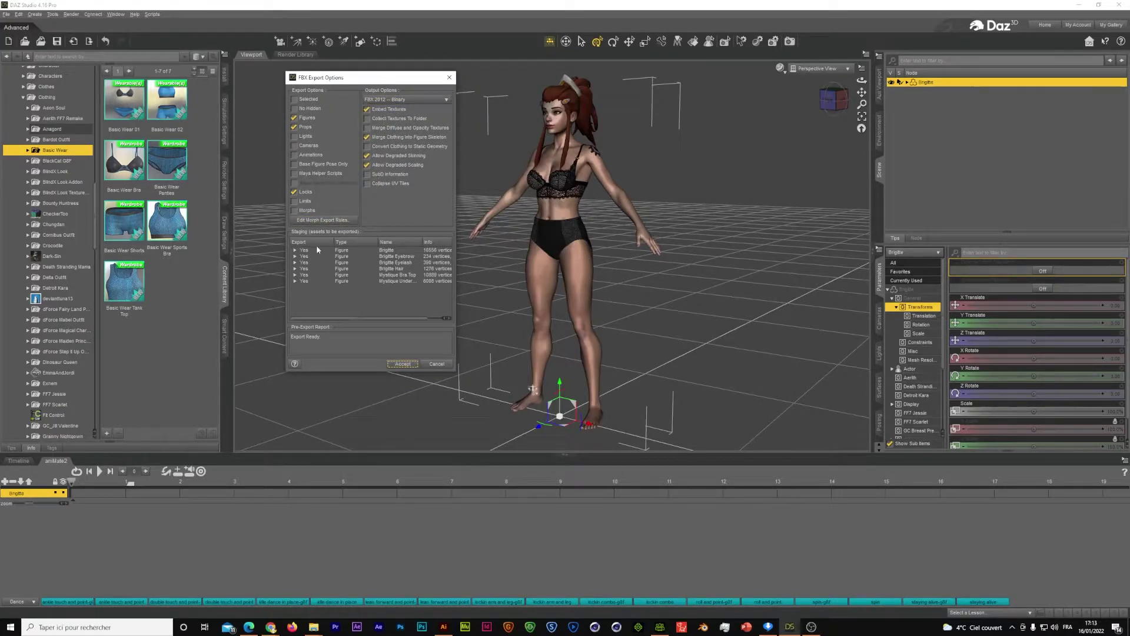
Check the morph export rules, then accept the FBX export options to write test.fbx.
{"action": "left_click", "coordinate": [330, 220]}
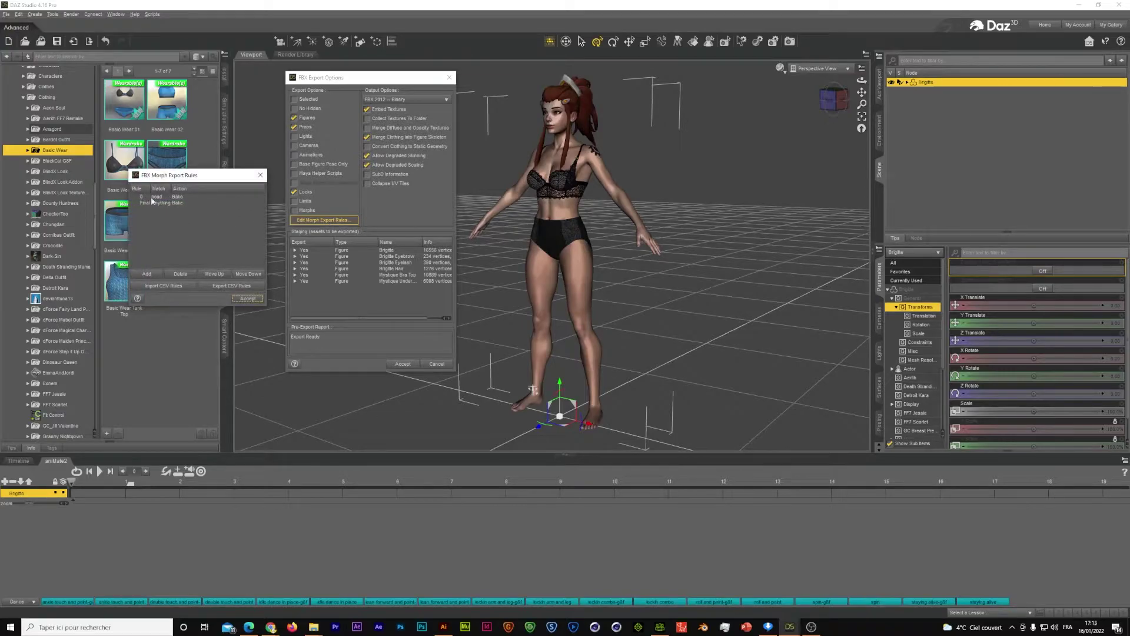
{"action": "left_click", "coordinate": [261, 175]}
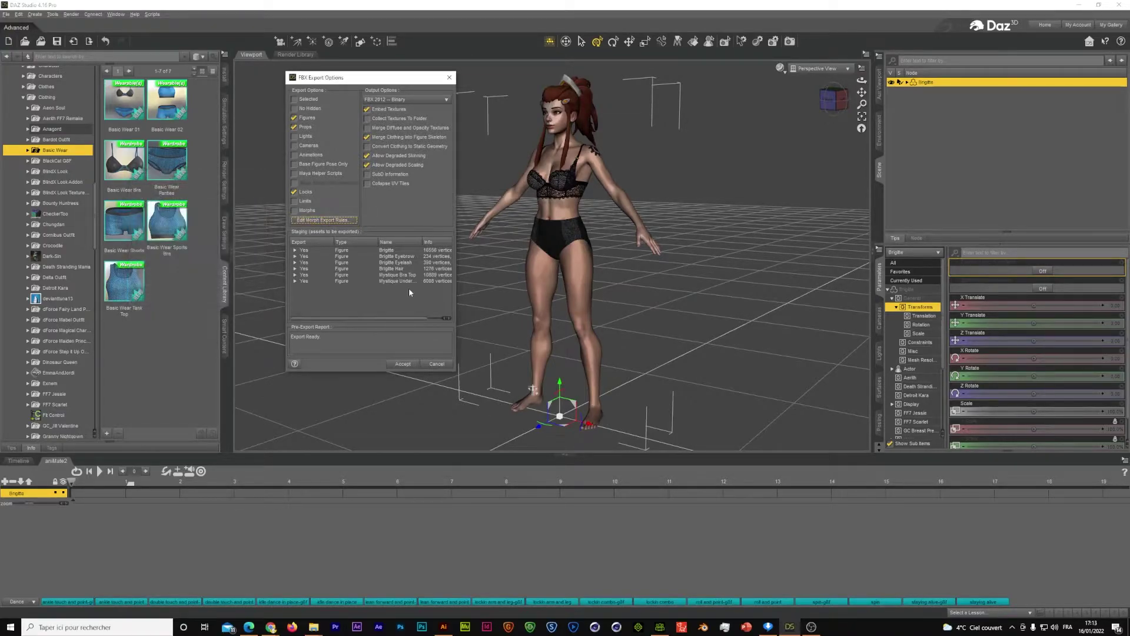
{"action": "left_click", "coordinate": [405, 363]}
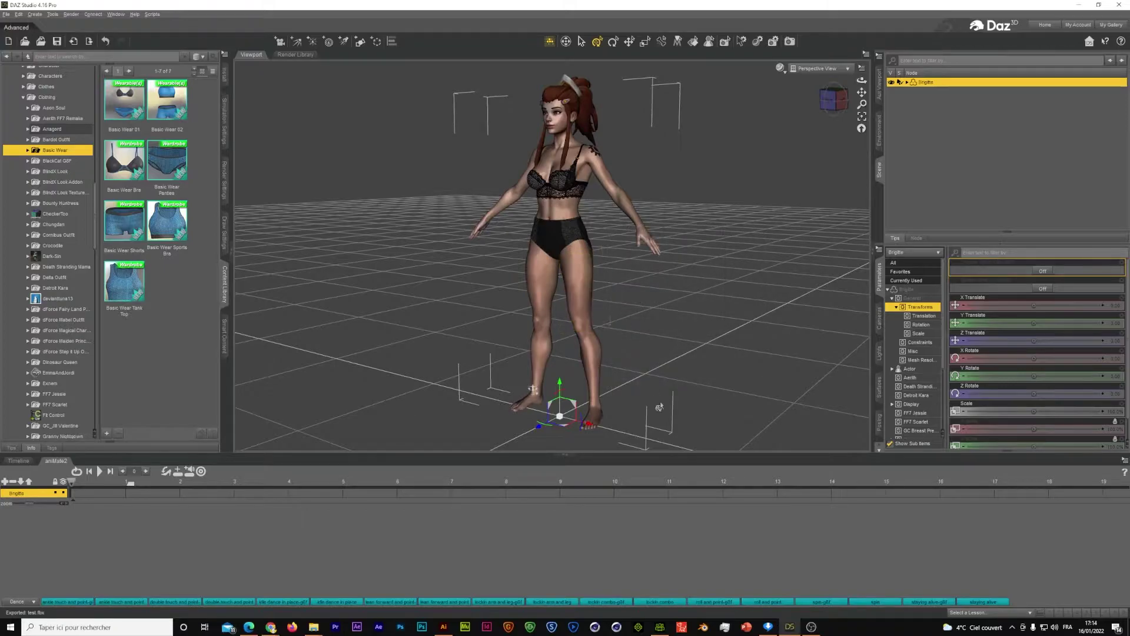
In Character Creator 3, open the exported FBX through Transformer > CC3+.
{"action": "left_click", "coordinate": [658, 628]}
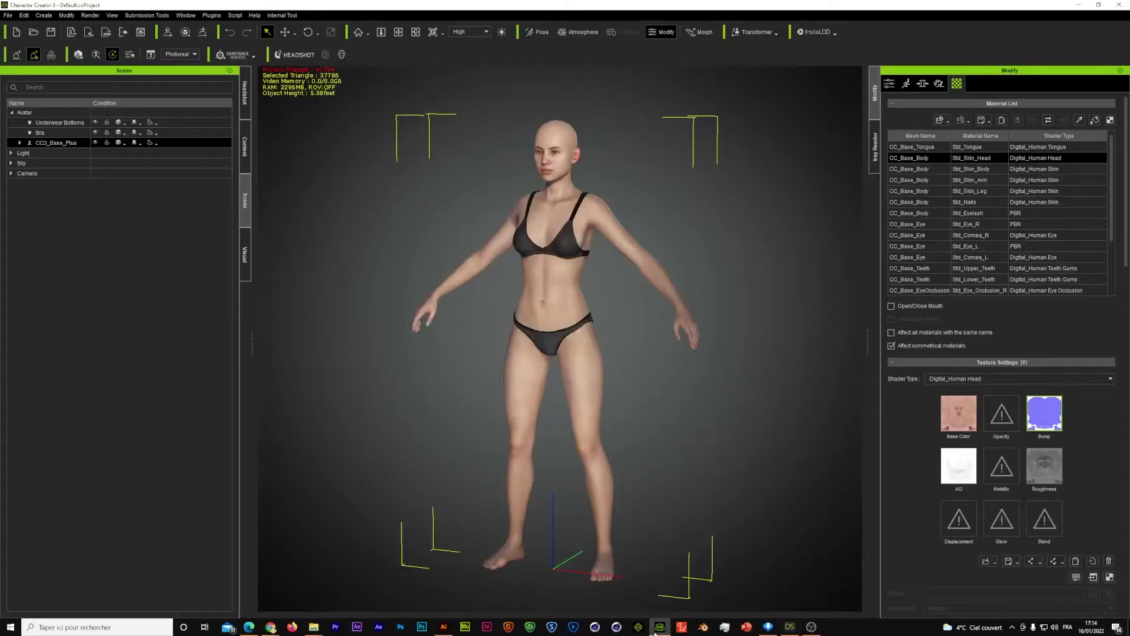
{"action": "left_click", "coordinate": [769, 33]}
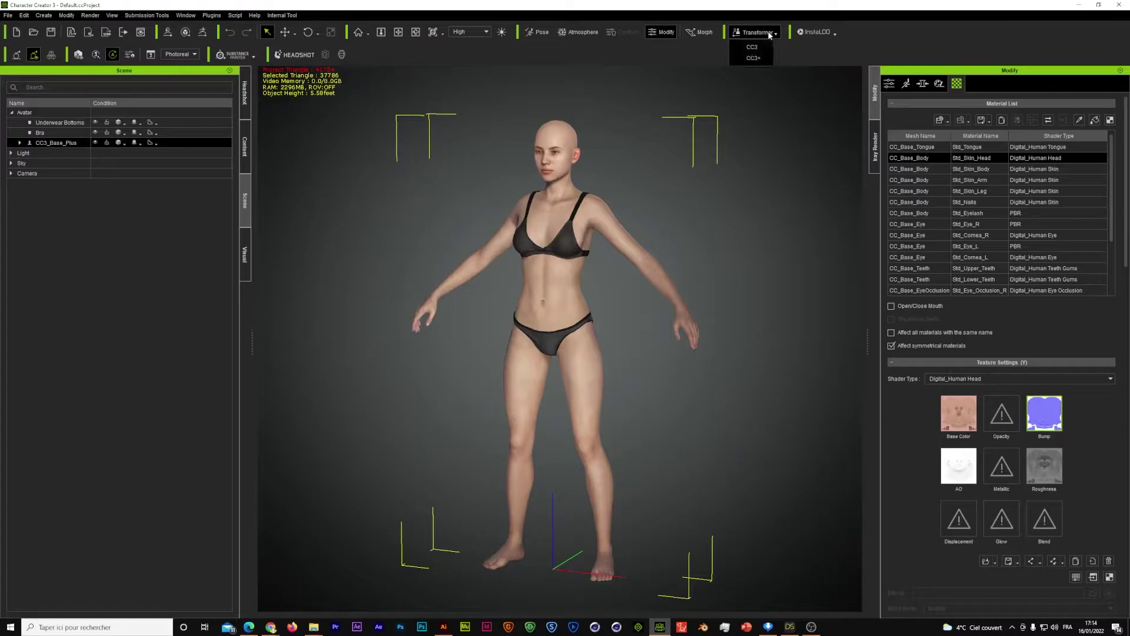
{"action": "left_click", "coordinate": [753, 59]}
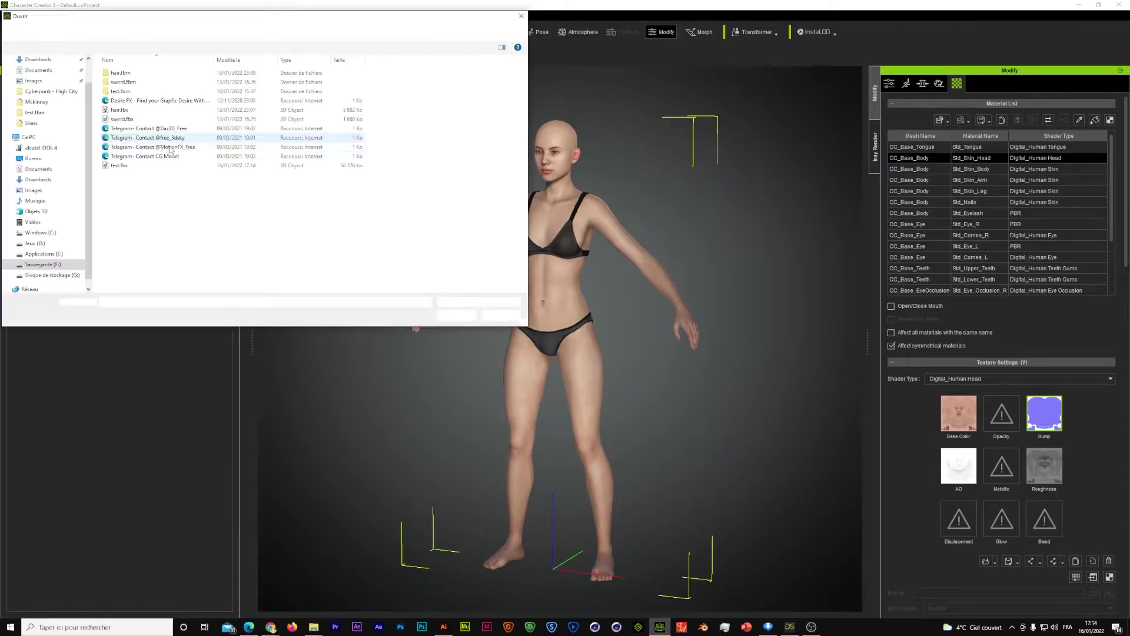
{"action": "double_click", "coordinate": [129, 166]}
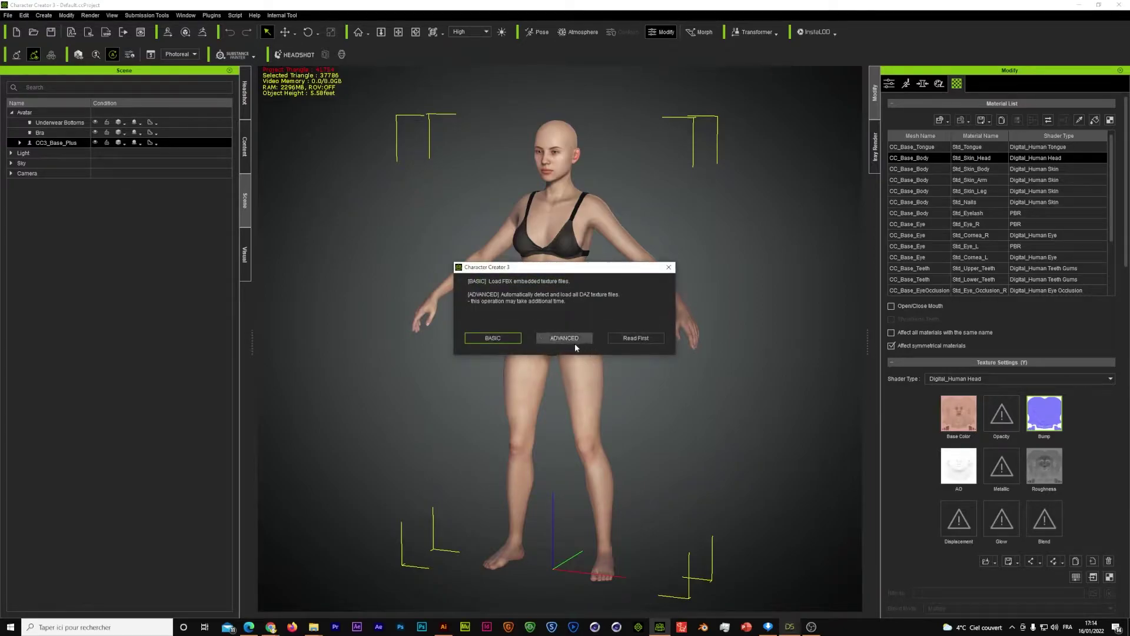
Auto-detect all DAZ textures and enable Bake Body Texture in the import report.
{"action": "left_click", "coordinate": [574, 342]}
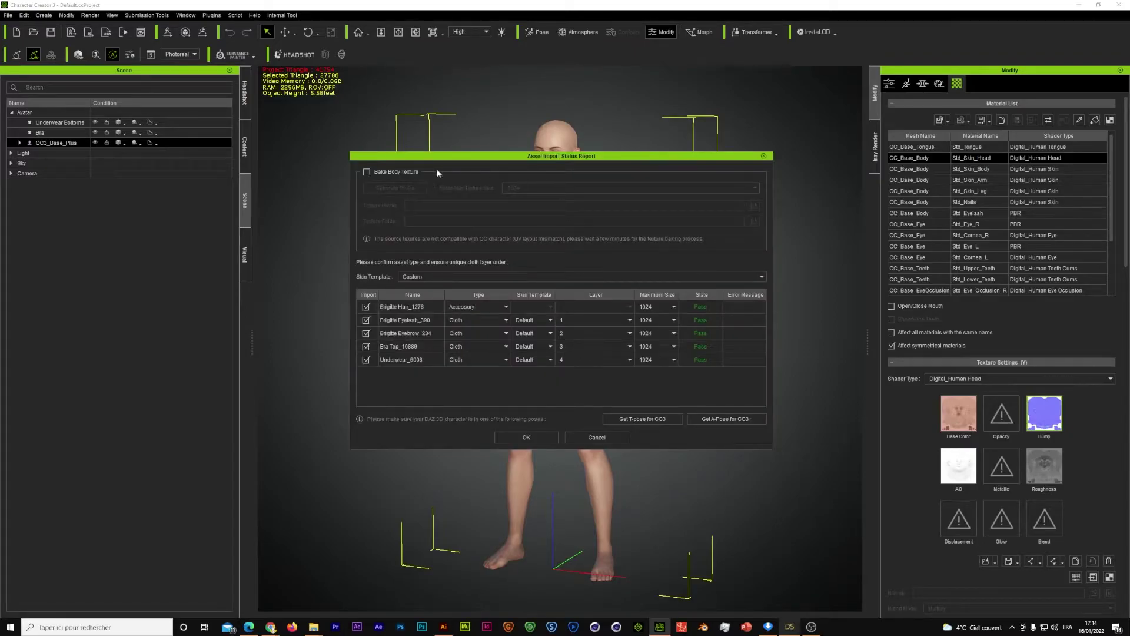
{"action": "left_click", "coordinate": [367, 172]}
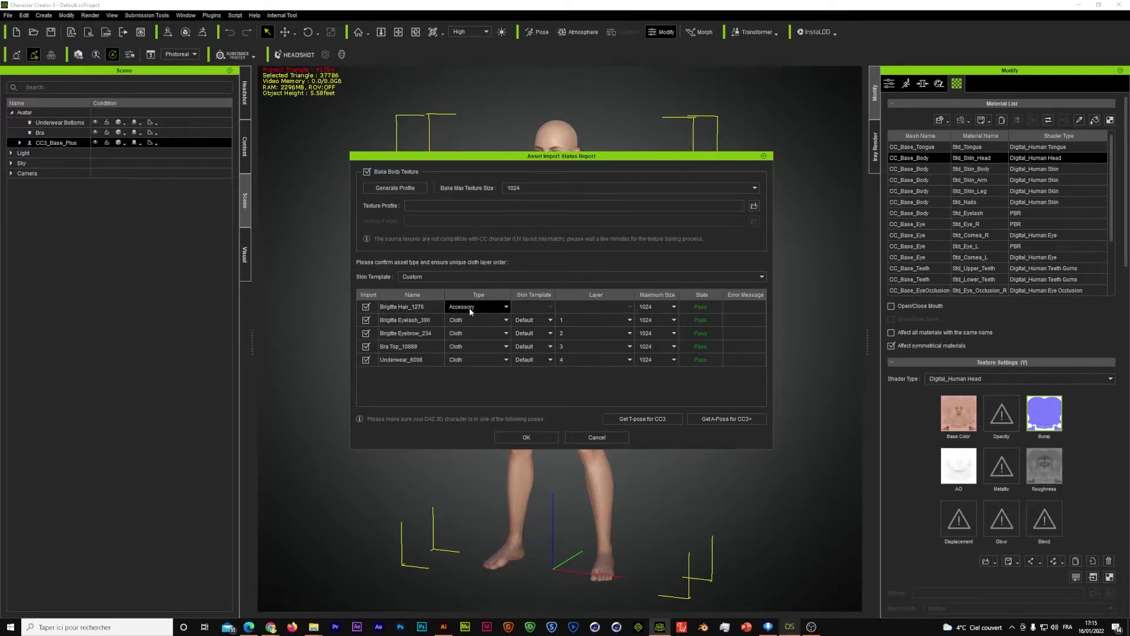
{"action": "key", "text": "alt+Tab"}
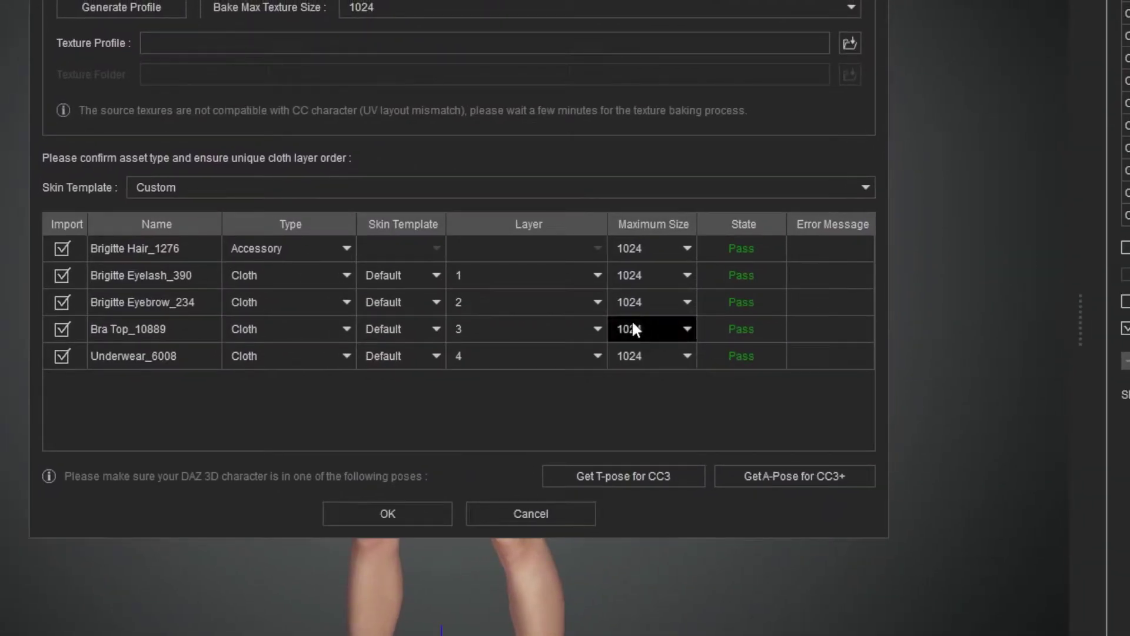
In the Type column, make the hair Hair, eyelashes Accessory, and eyebrows Hair,Brows,Beard.
{"action": "left_click", "coordinate": [274, 249]}
{"action": "left_click", "coordinate": [261, 282]}
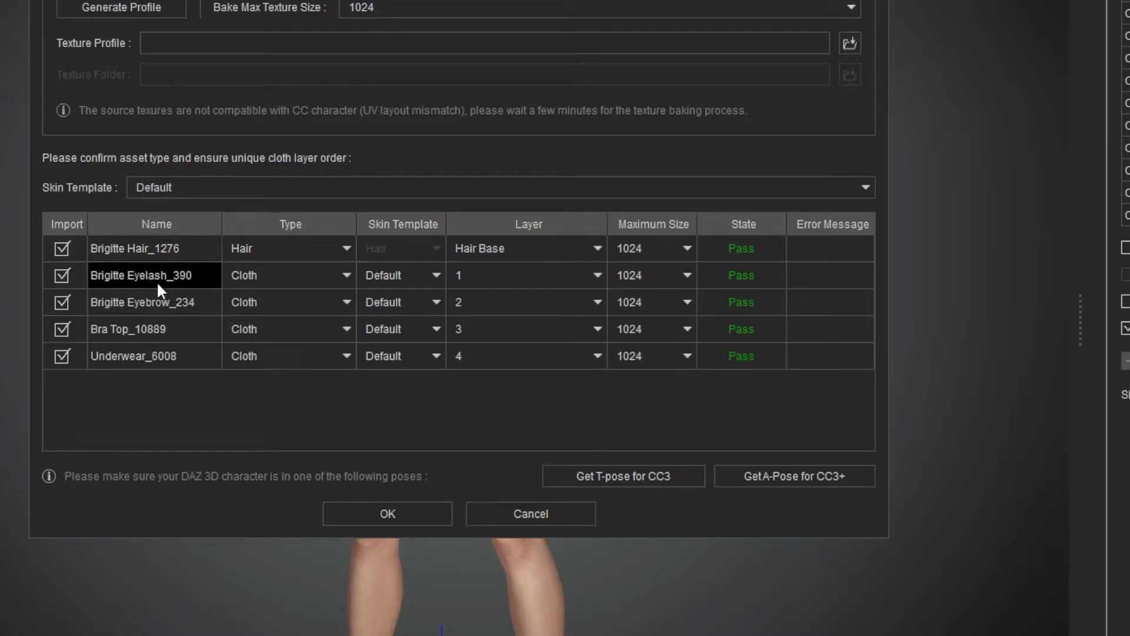
{"action": "left_click", "coordinate": [263, 275]}
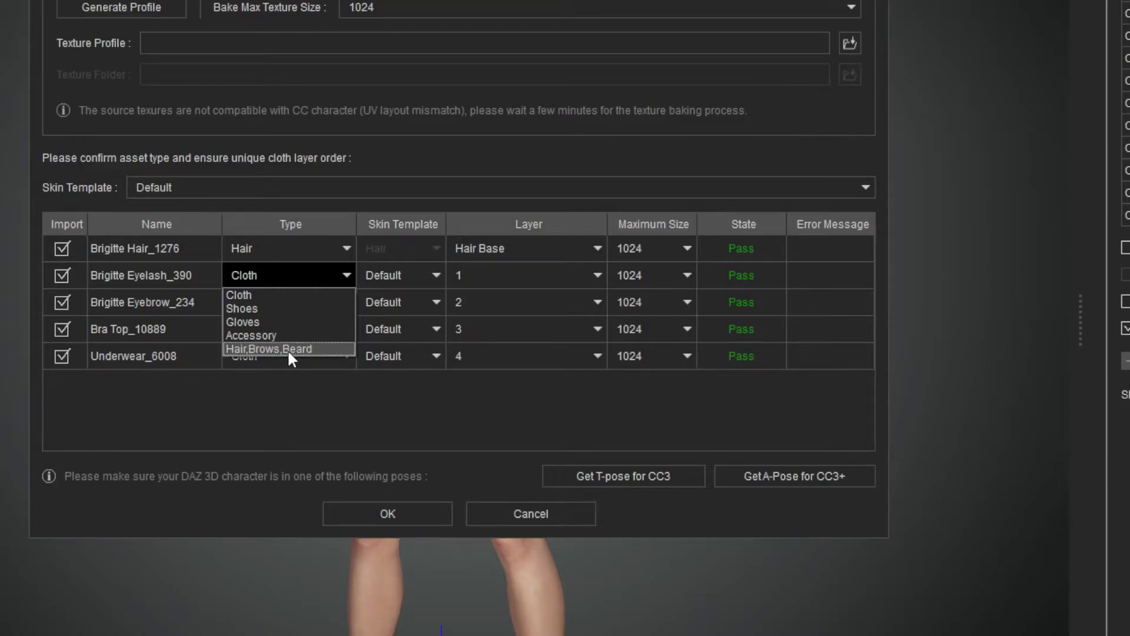
{"action": "left_click", "coordinate": [272, 333]}
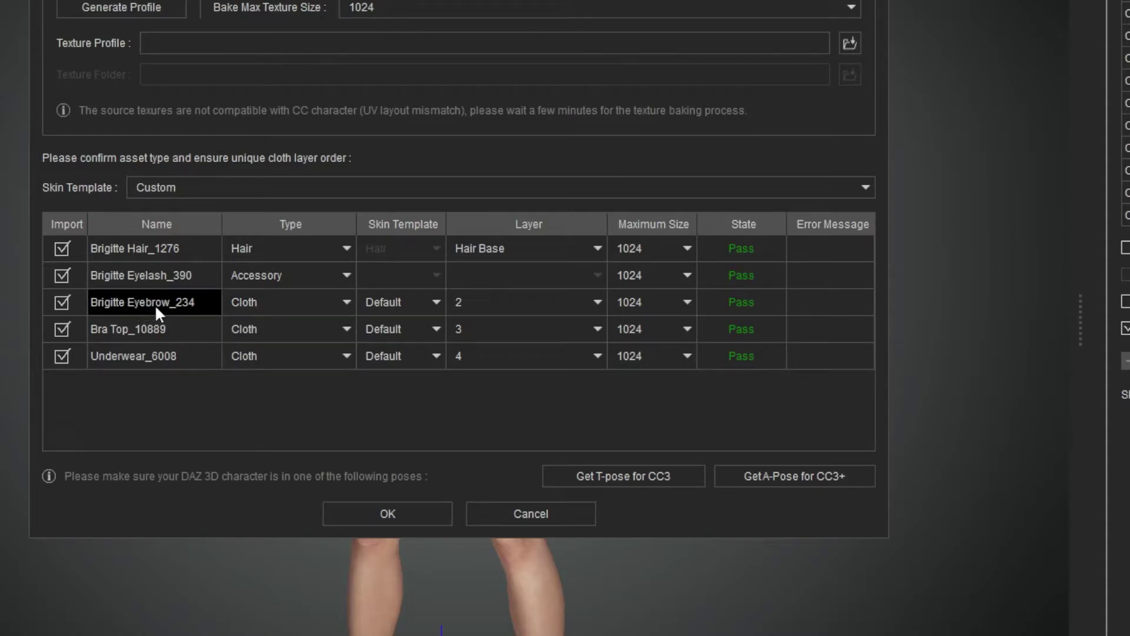
{"action": "left_click", "coordinate": [338, 302]}
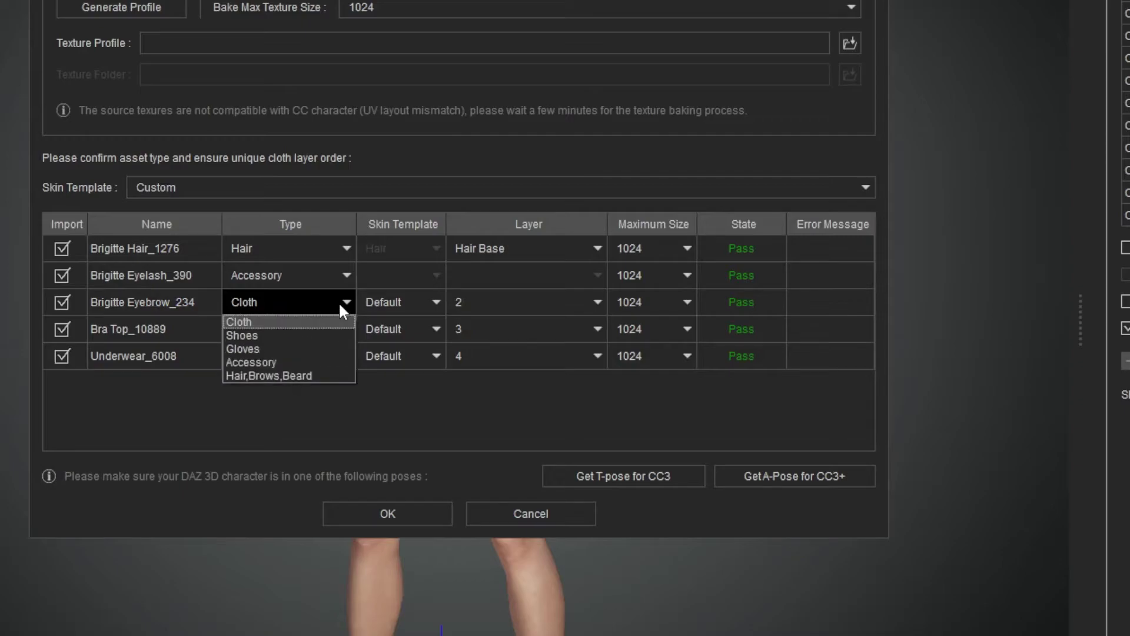
{"action": "left_click", "coordinate": [252, 377]}
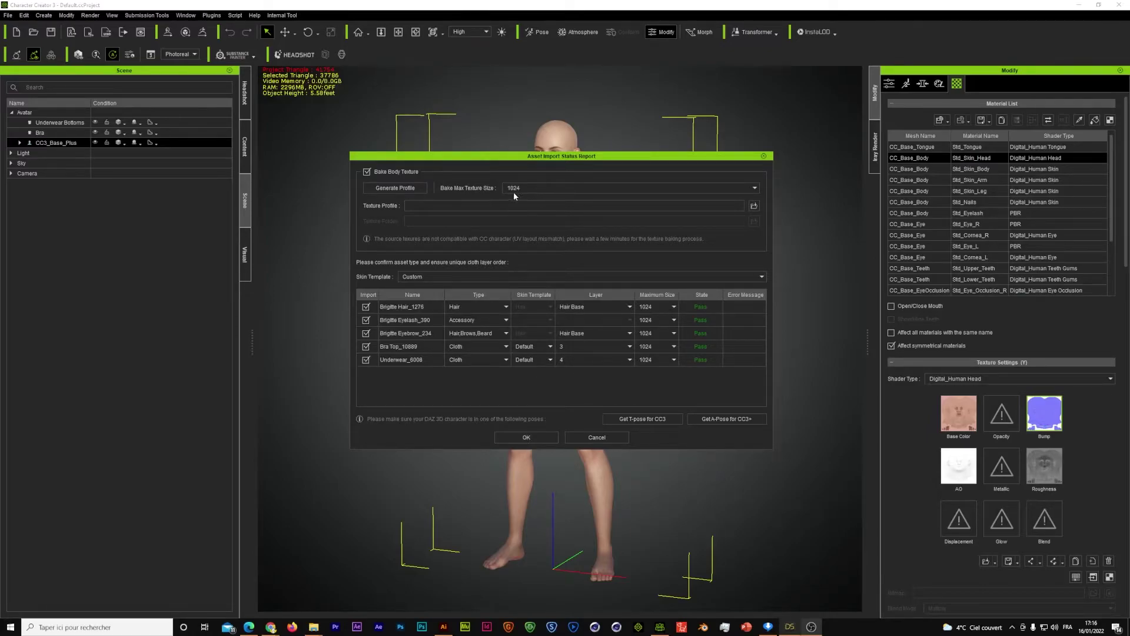
Keep the hair texture Maximum Size at 1024 and confirm to import and bake the character.
{"action": "left_click", "coordinate": [665, 307]}
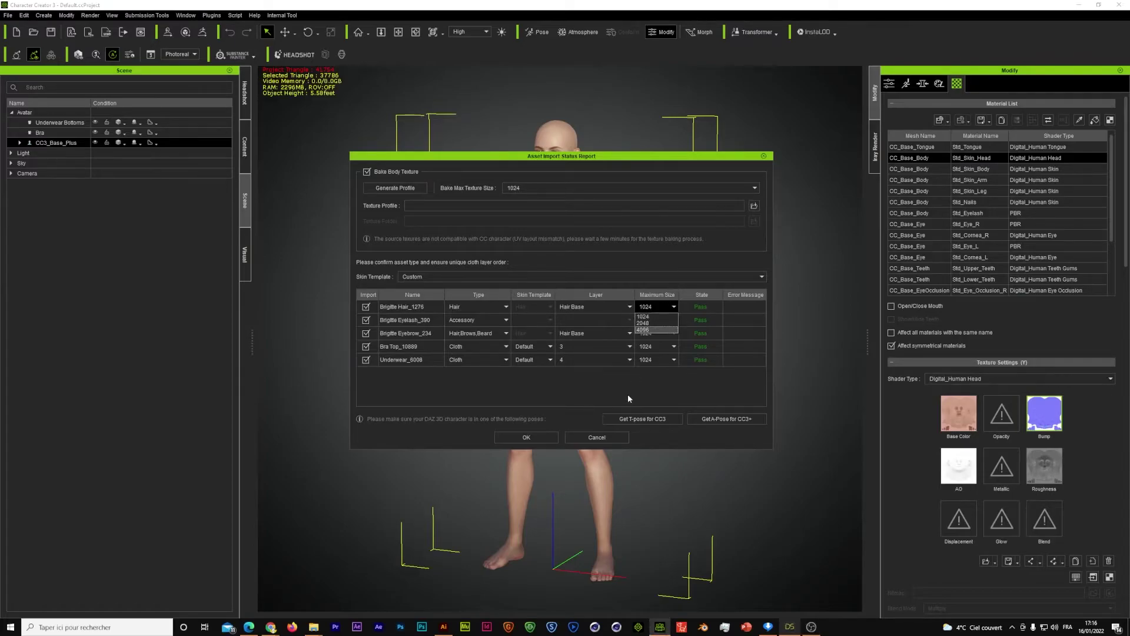
{"action": "left_click", "coordinate": [567, 410]}
{"action": "left_click", "coordinate": [527, 437]}
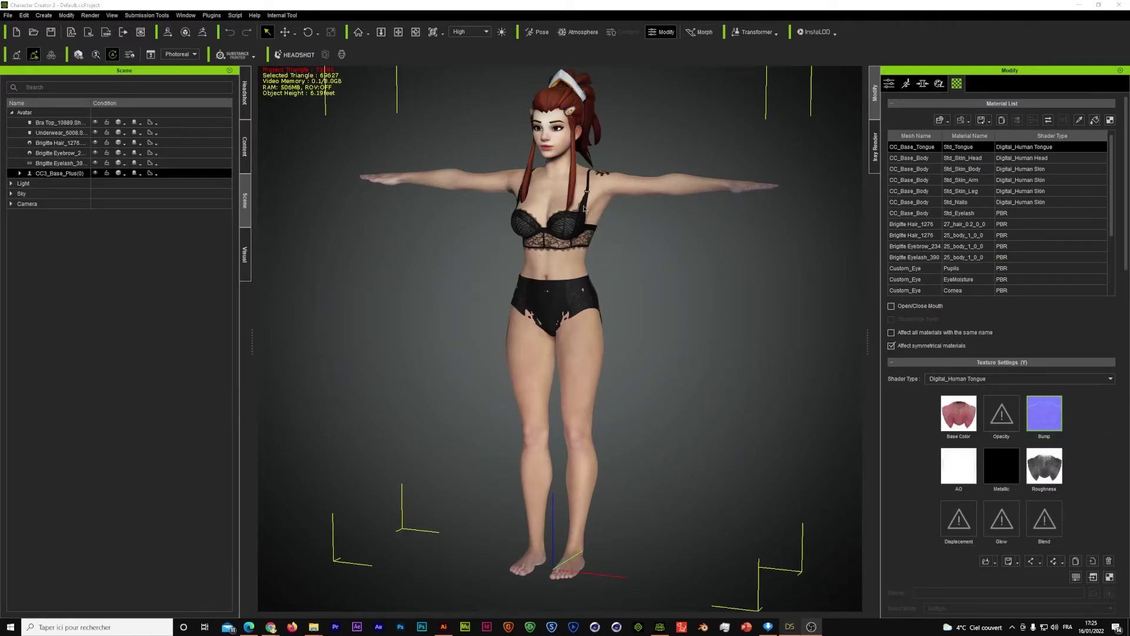
Select Underwear_6008 in the Scene panel and show its Attribute cloth settings.
{"action": "left_click", "coordinate": [55, 135]}
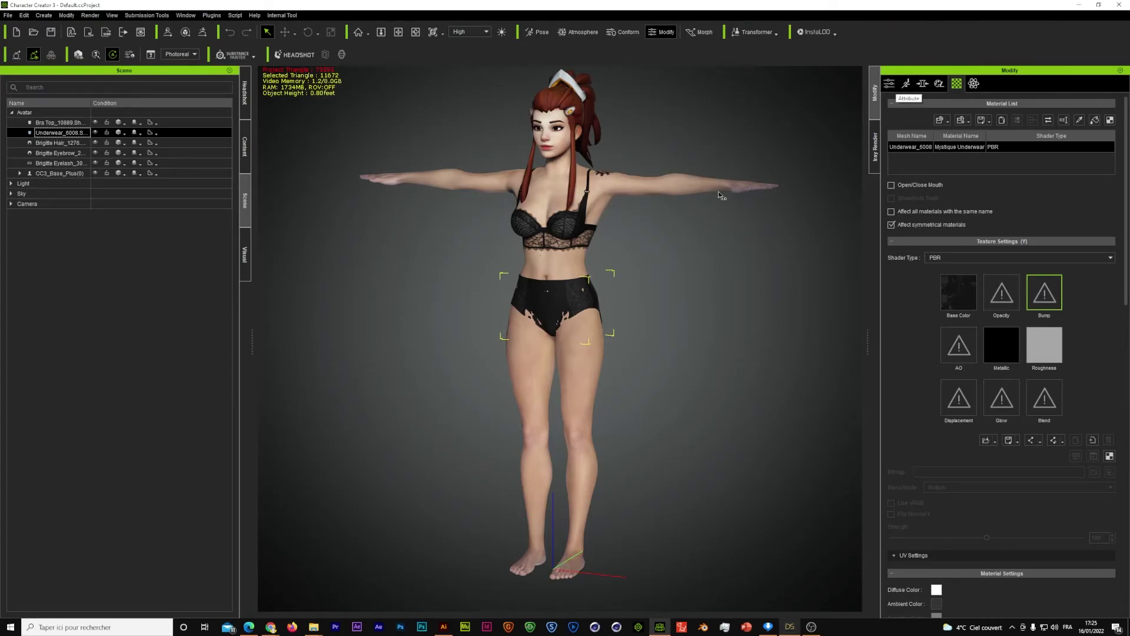
{"action": "left_click", "coordinate": [890, 87]}
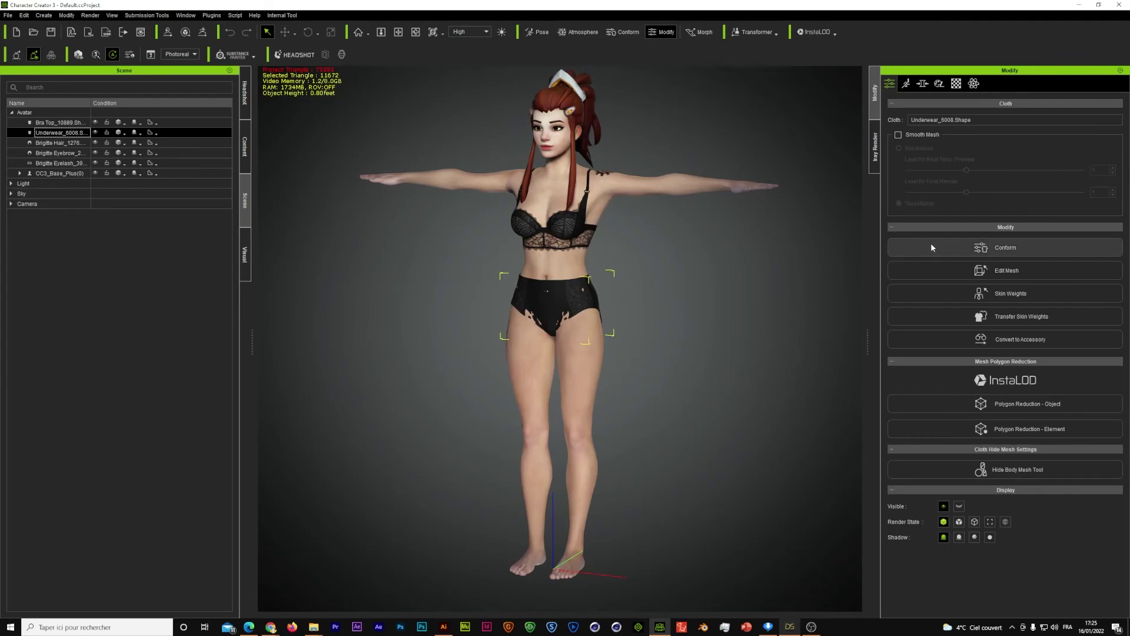
Use Conform's Calculate Collision to fit the underwear to the body.
{"action": "left_click", "coordinate": [960, 249]}
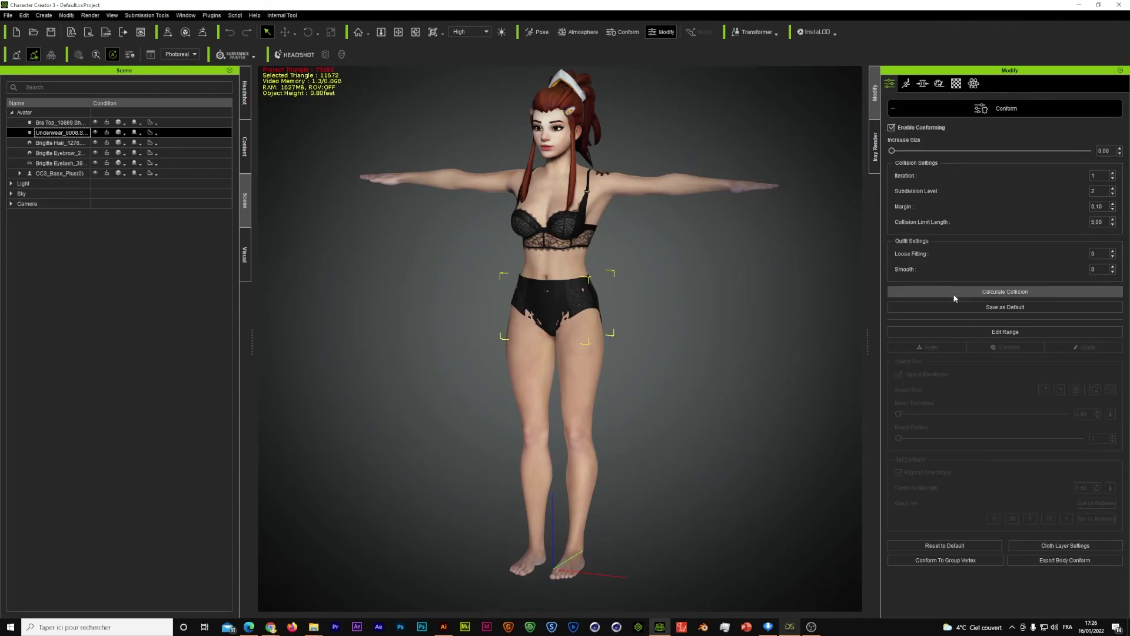
{"action": "left_click", "coordinate": [952, 292]}
{"action": "left_click", "coordinate": [790, 627]}
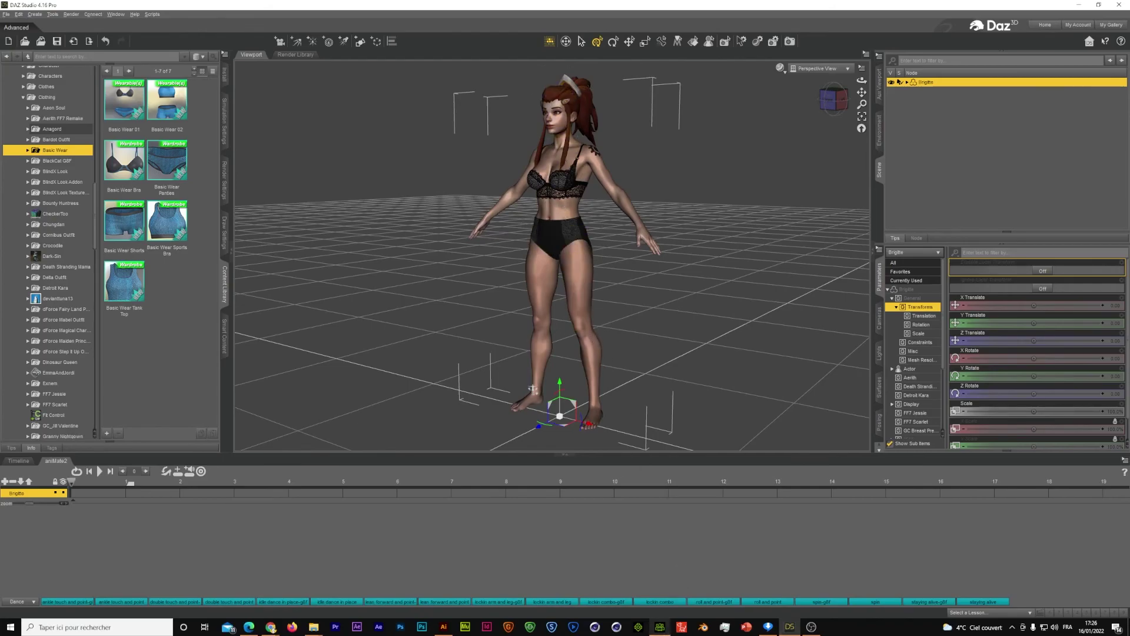
{"action": "left_click", "coordinate": [660, 627]}
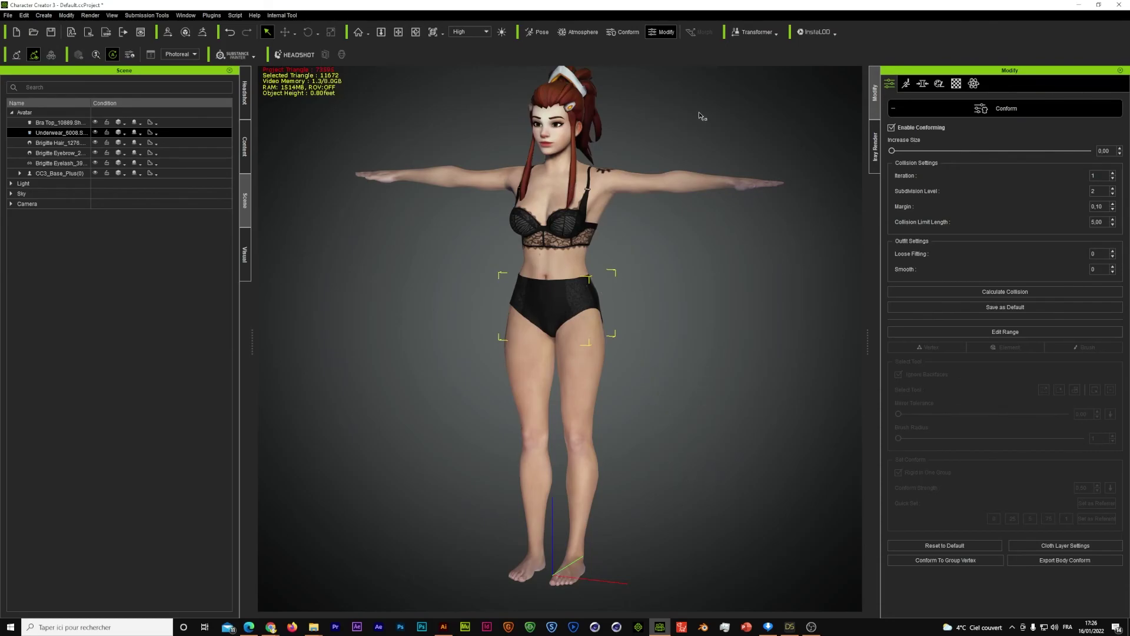
Orbit to inspect the fitted underwear, view the Morph tab, then return to the Attribute tab.
{"action": "left_click", "coordinate": [416, 32]}
{"action": "left_click_drag", "start_coordinate": [617, 196], "coordinate": [823, 141]}
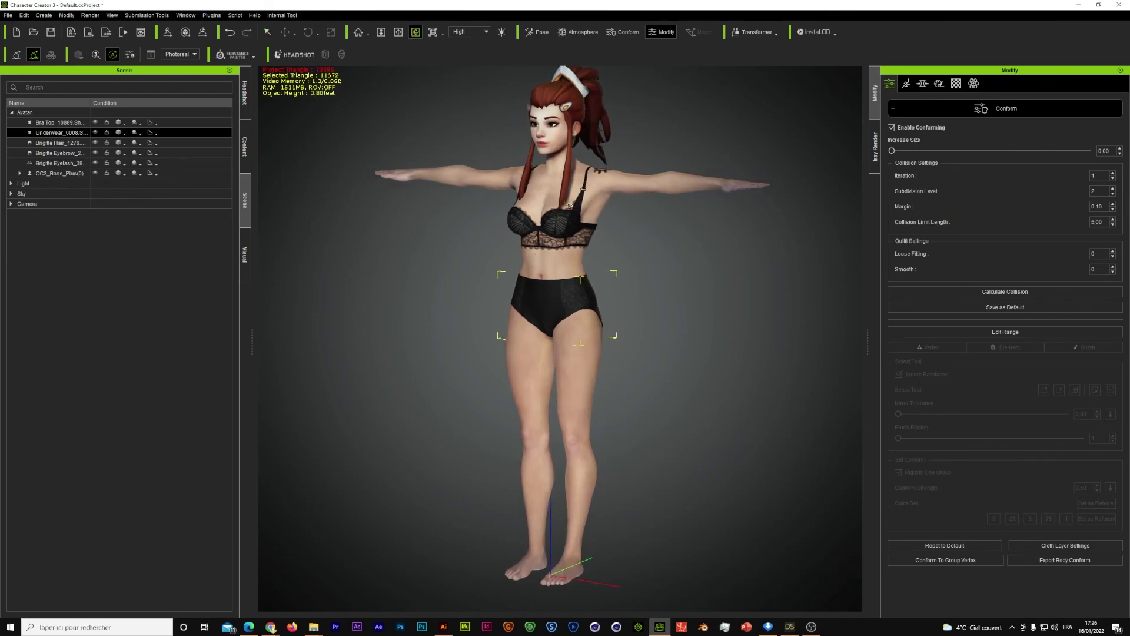
{"action": "left_click", "coordinate": [922, 83]}
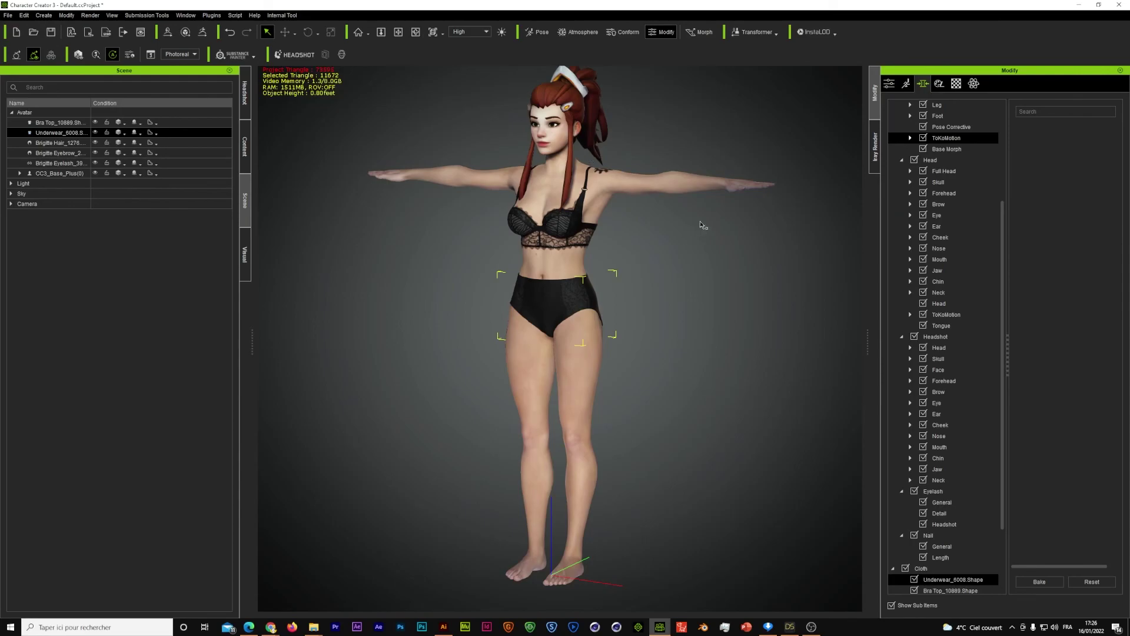
{"action": "left_click", "coordinate": [890, 83]}
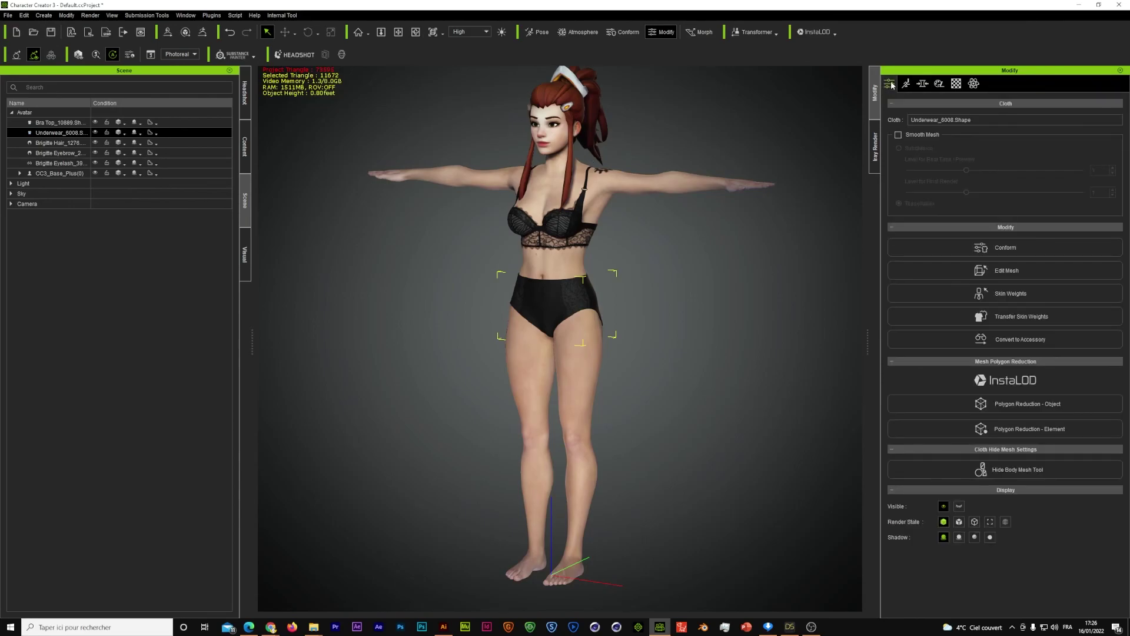